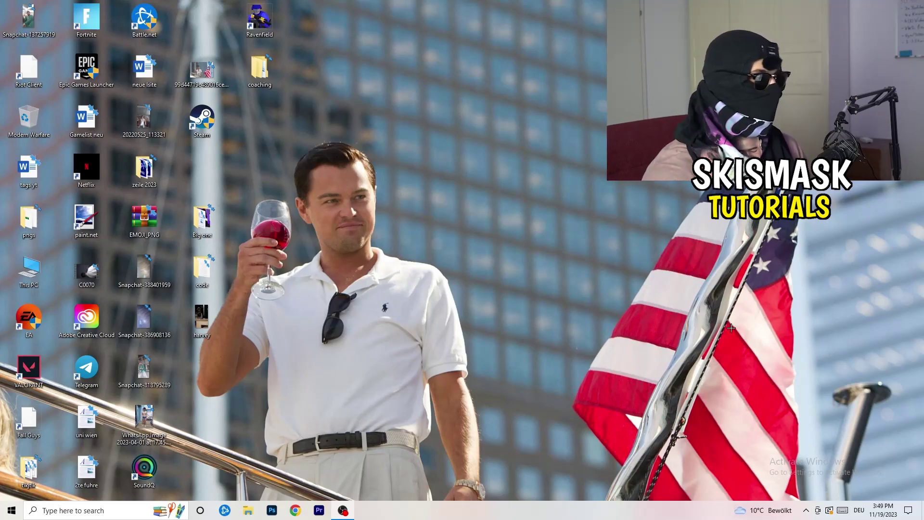
Move the Steam shortcut to the middle of the desktop and bring up its context menu.
left_click_drag(199, 121, 490, 173)
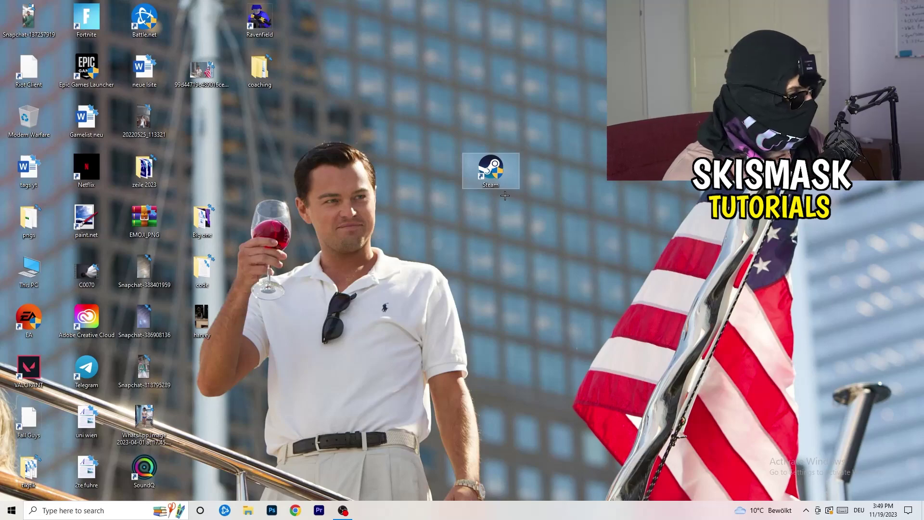
right_click(495, 173)
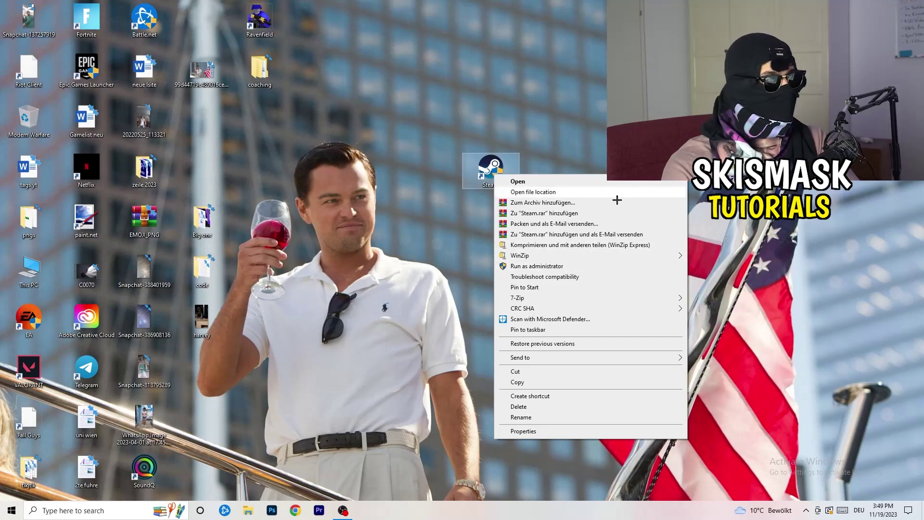
Set Steam's shortcut to Windows 8 compatibility mode with Run as administrator, and confirm.
left_click(534, 433)
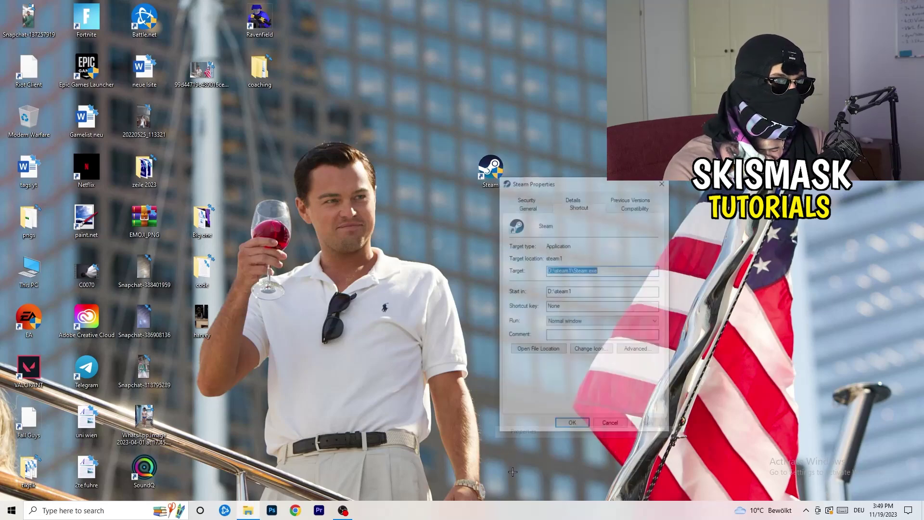
left_click_drag(578, 180, 405, 136)
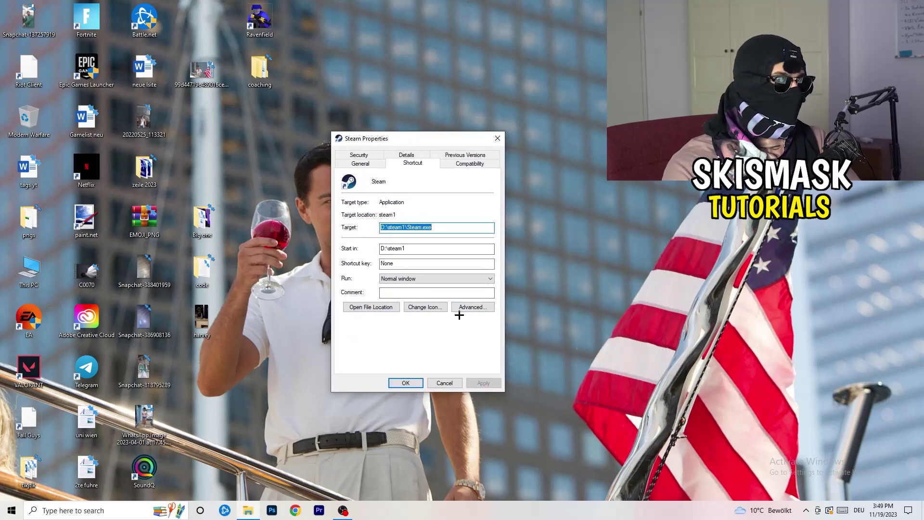
left_click(470, 163)
left_click_drag(423, 139, 532, 99)
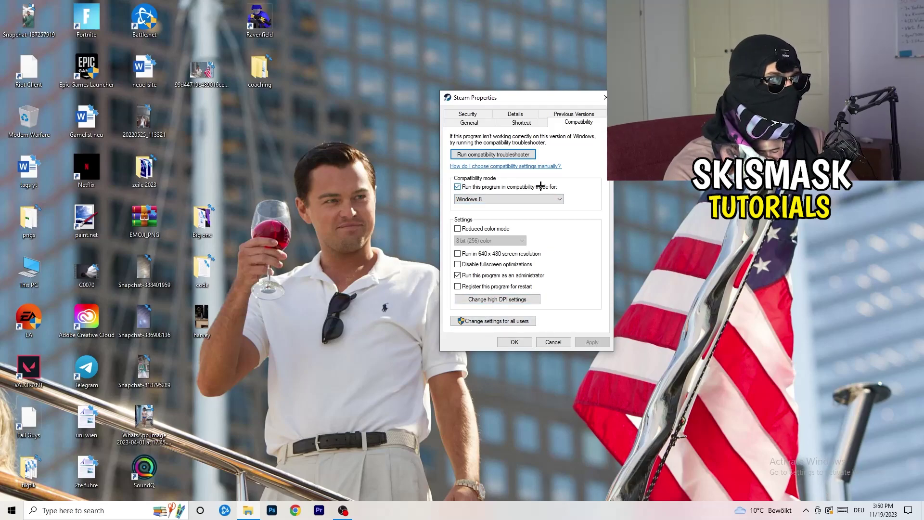
left_click(554, 199)
left_click(567, 271)
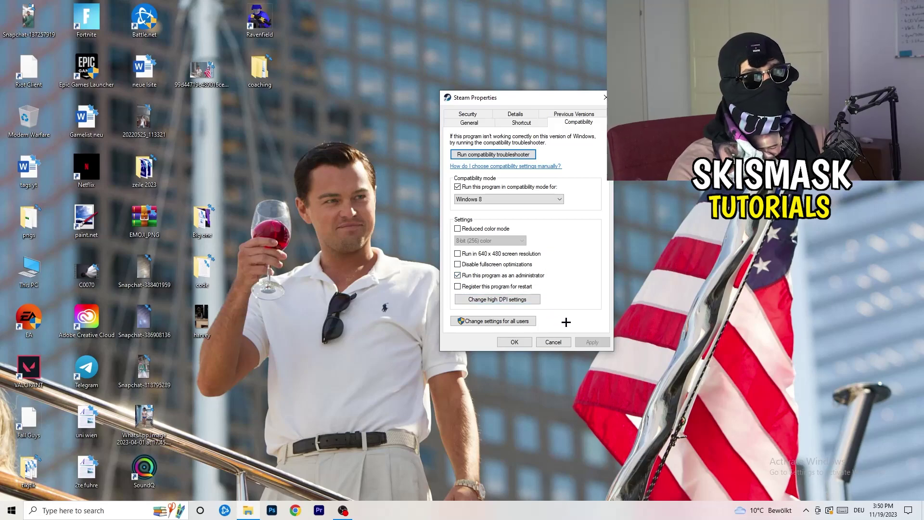
left_click(521, 343)
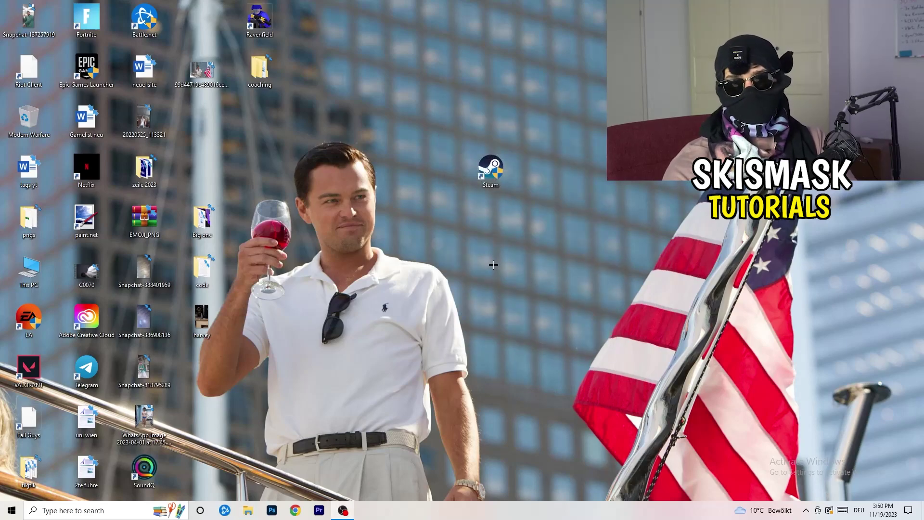
Shift the Steam shortcut further left on the desktop and bring up its context menu.
left_click_drag(491, 169, 436, 171)
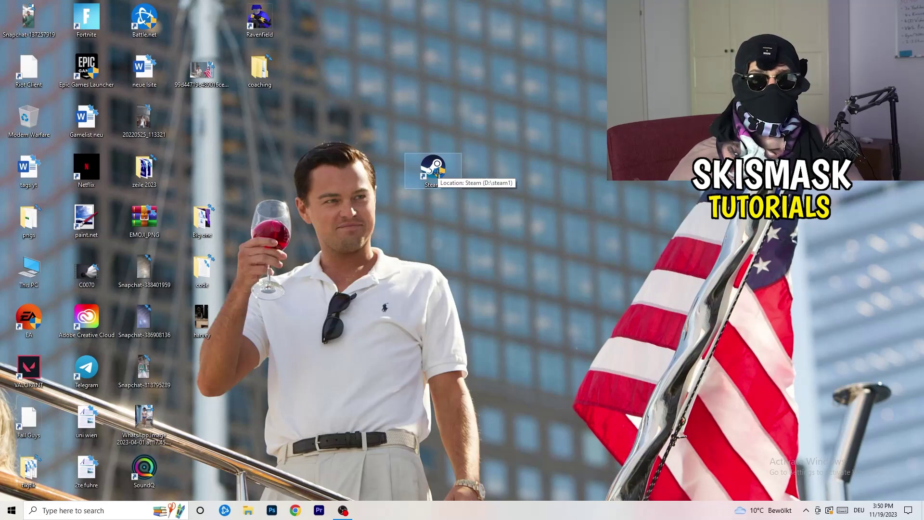
left_click_drag(437, 173, 321, 173)
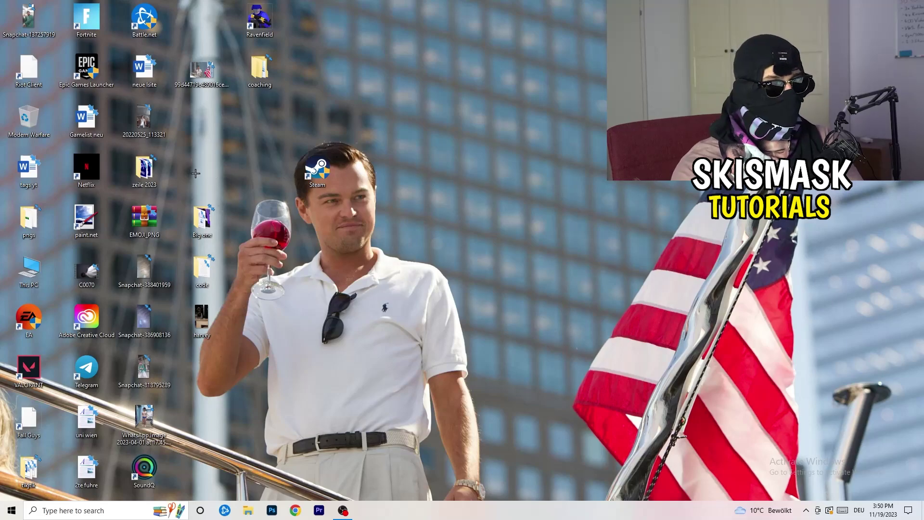
right_click(318, 179)
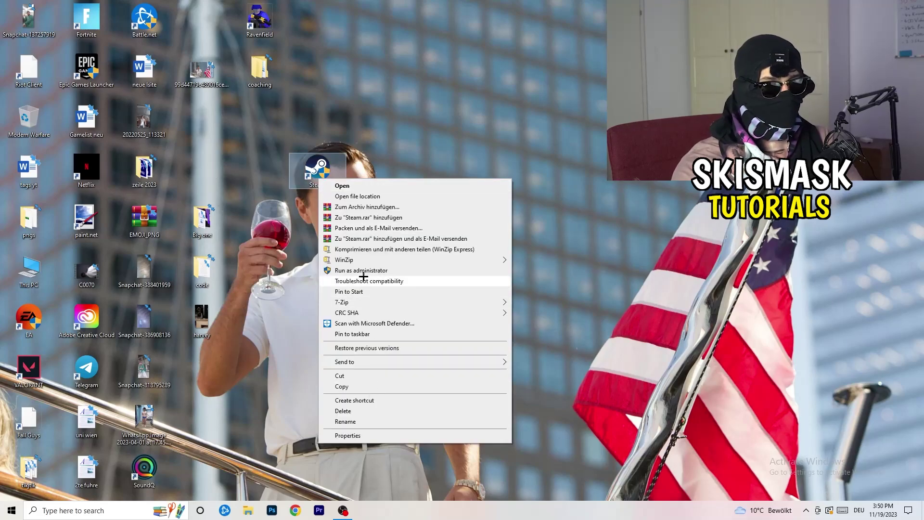
Recheck Steam's Compatibility settings, close Properties, and bring up the taskbar context menu.
left_click(348, 435)
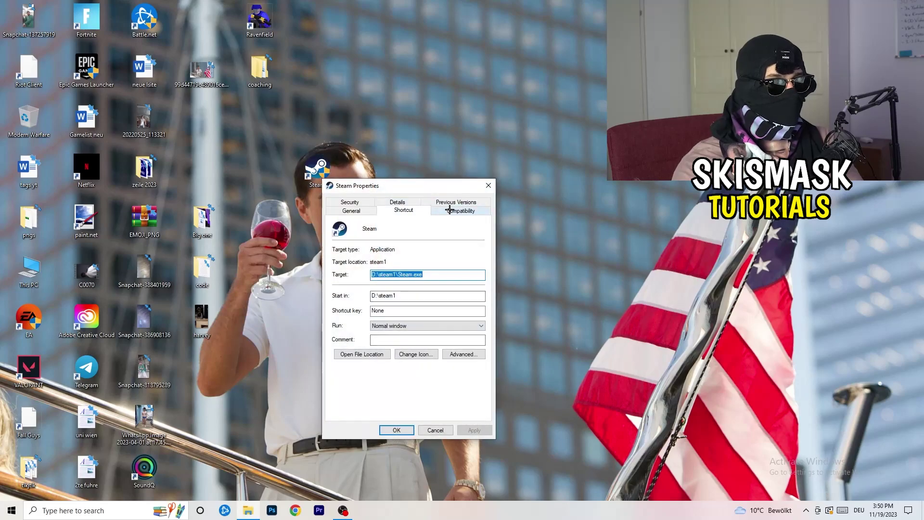
left_click(479, 209)
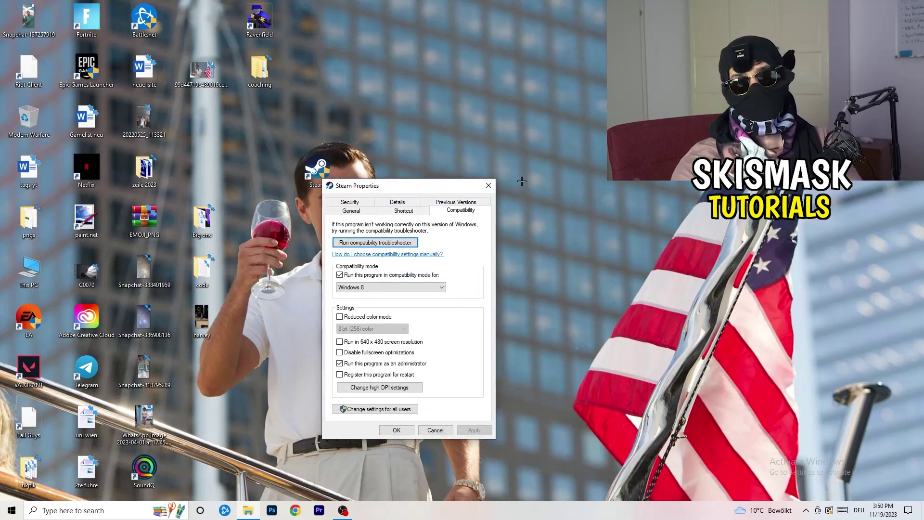
left_click(488, 185)
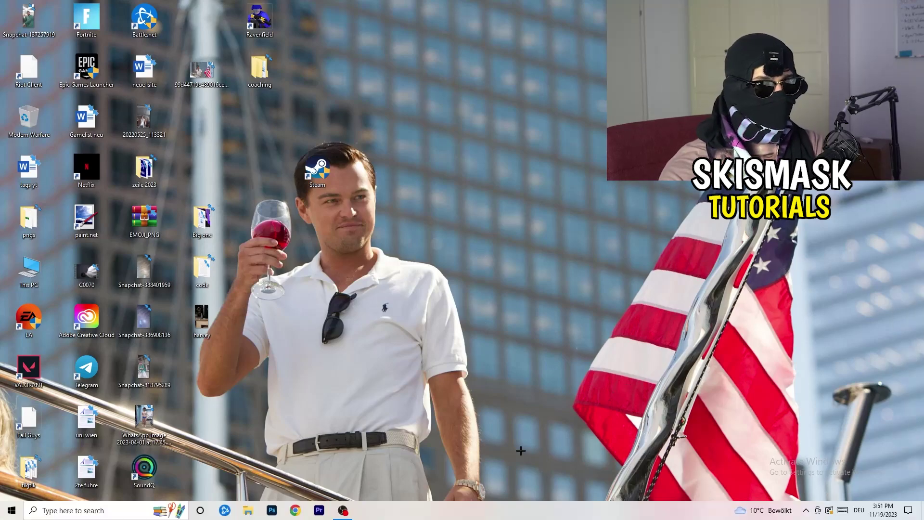
right_click(470, 514)
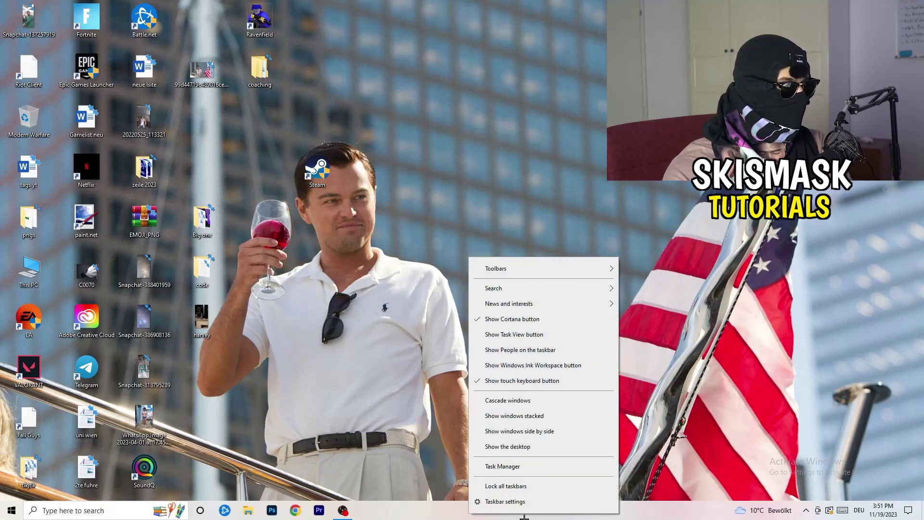
Launch Task Manager maximized on the Details tab listing processes with PIDs and status.
left_click(515, 467)
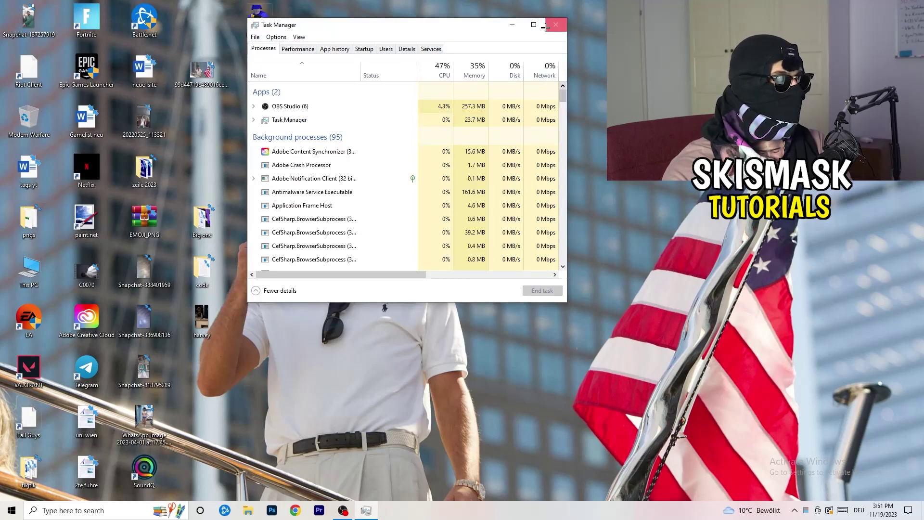
left_click(537, 22)
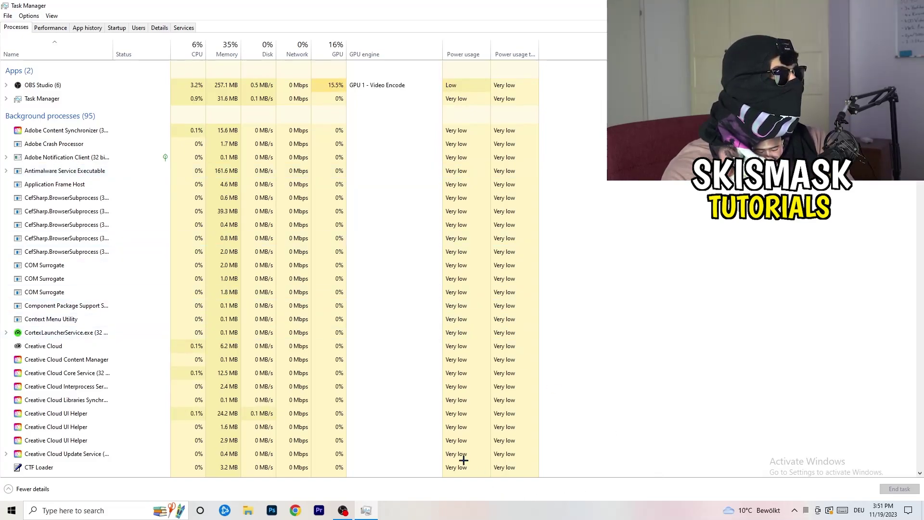
left_click(159, 27)
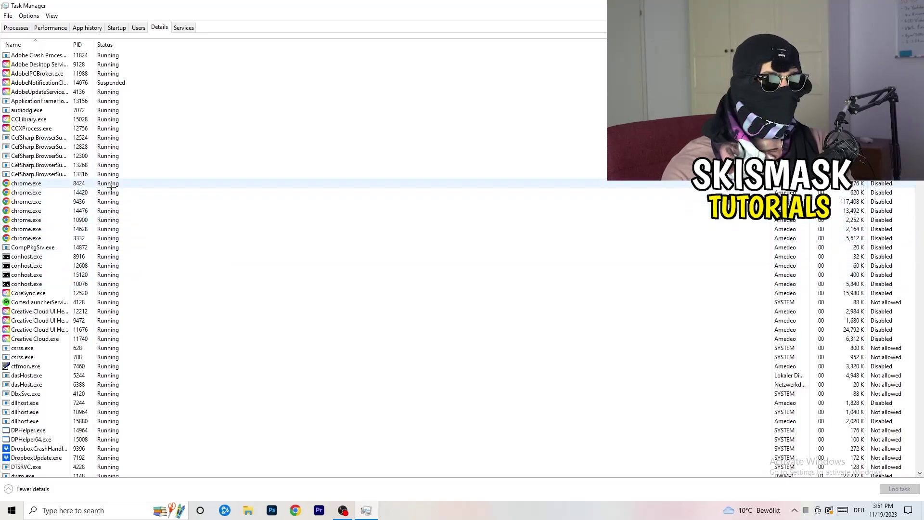
Inspect Creative Cloud UI Helper.exe's priority options, then show the Startup apps list.
scroll(282, 278, "down", 3)
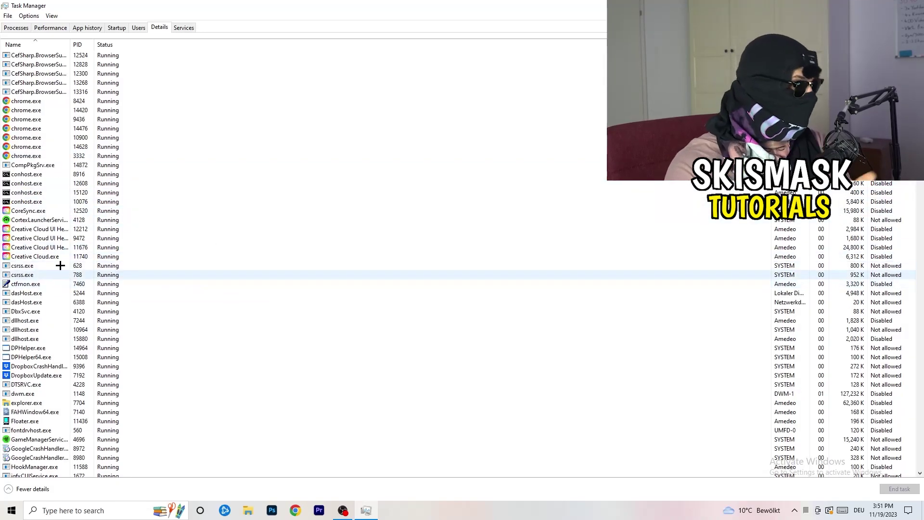
right_click(38, 247)
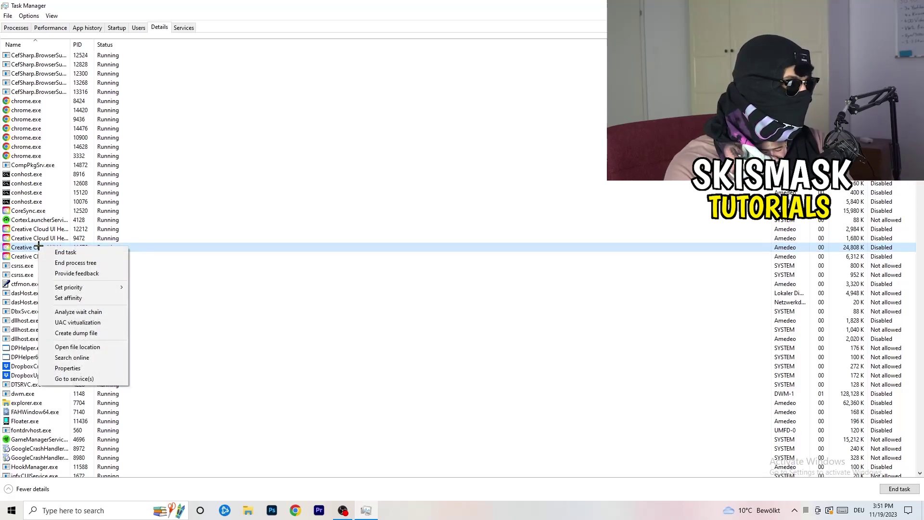
mouse_move(85, 290)
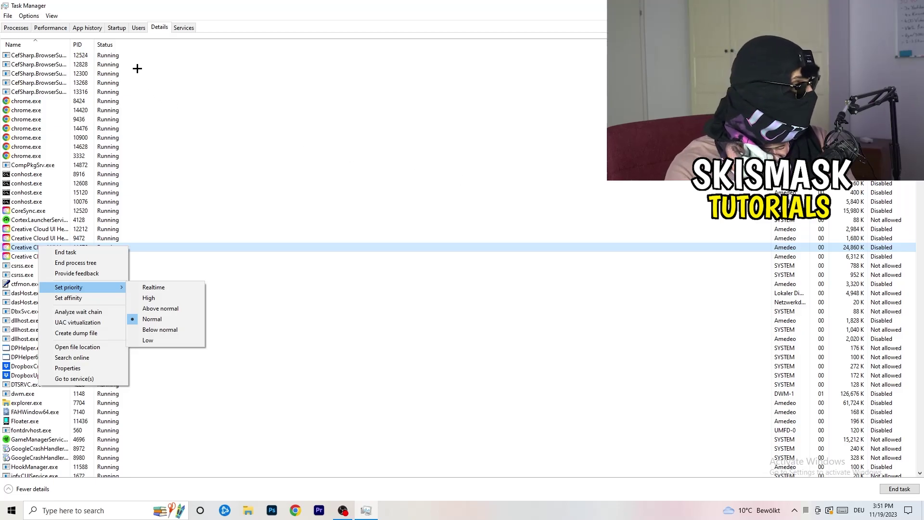
left_click(122, 27)
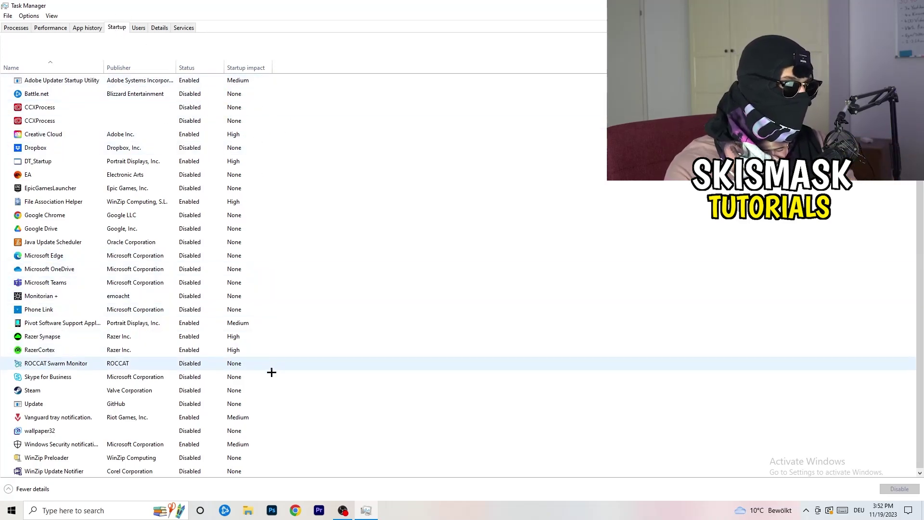
Check the File Association Helper startup entry, leaving it enabled.
scroll(274, 425, "down", 1)
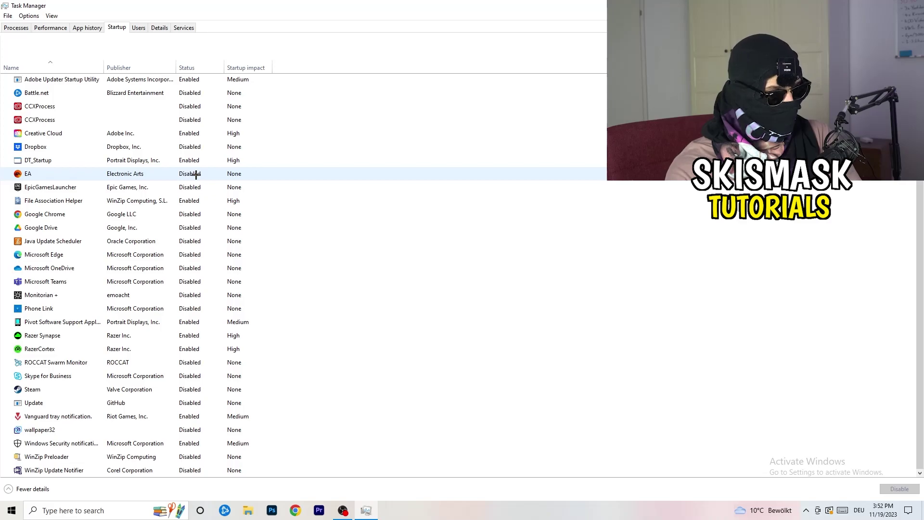
right_click(198, 202)
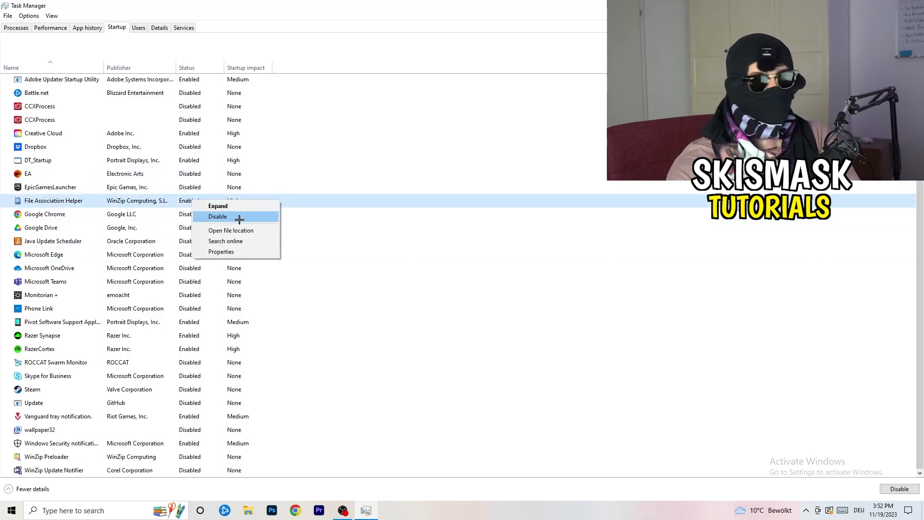
left_click(377, 70)
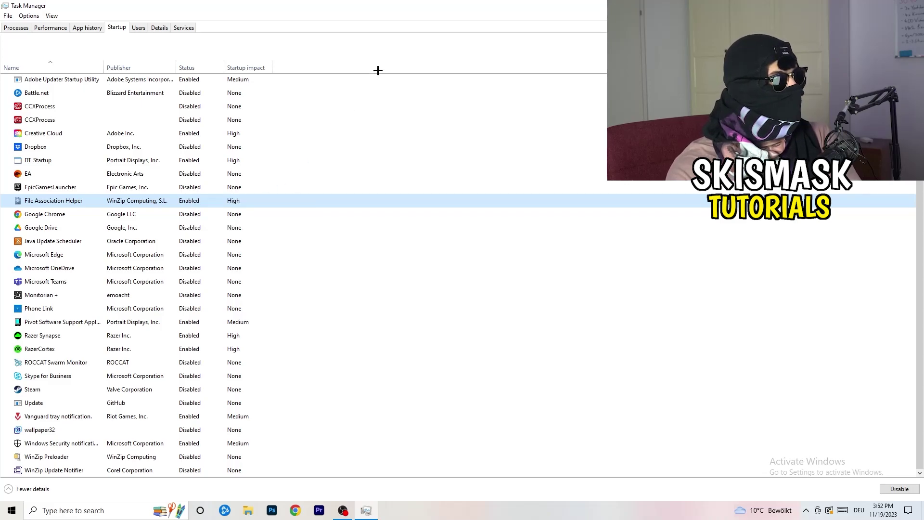
Show running processes sorted by CPU, then by GPU usage with highest first.
left_click(21, 27)
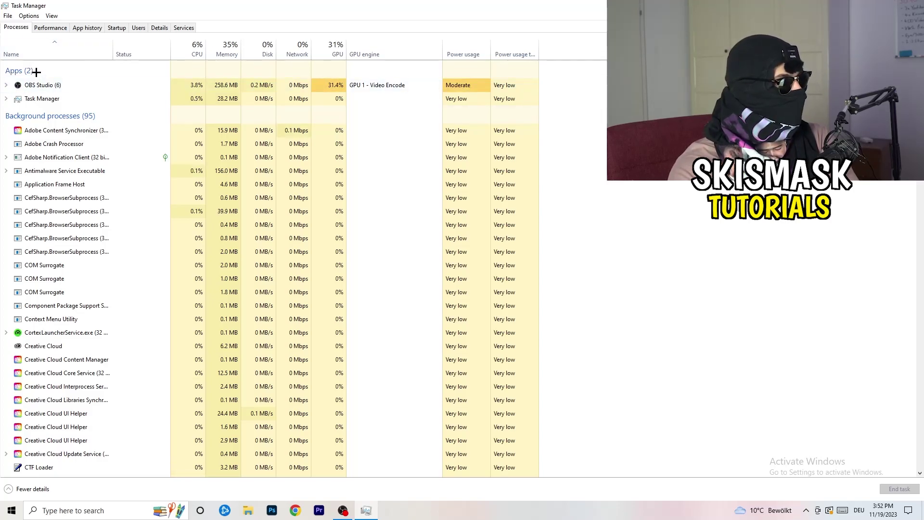
left_click(197, 44)
left_click(331, 44)
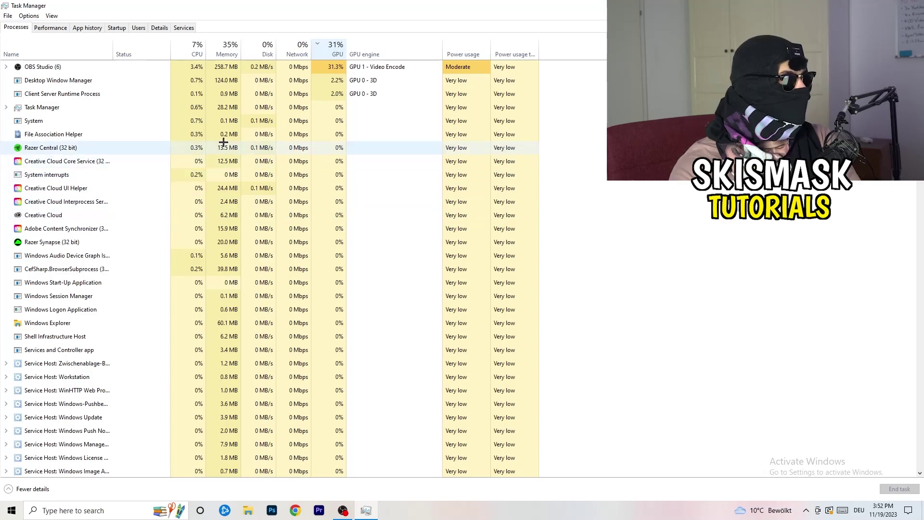
Re-sort by GPU usage, inspect the Search Indexer process options, then sort by CPU usage.
left_click(333, 49)
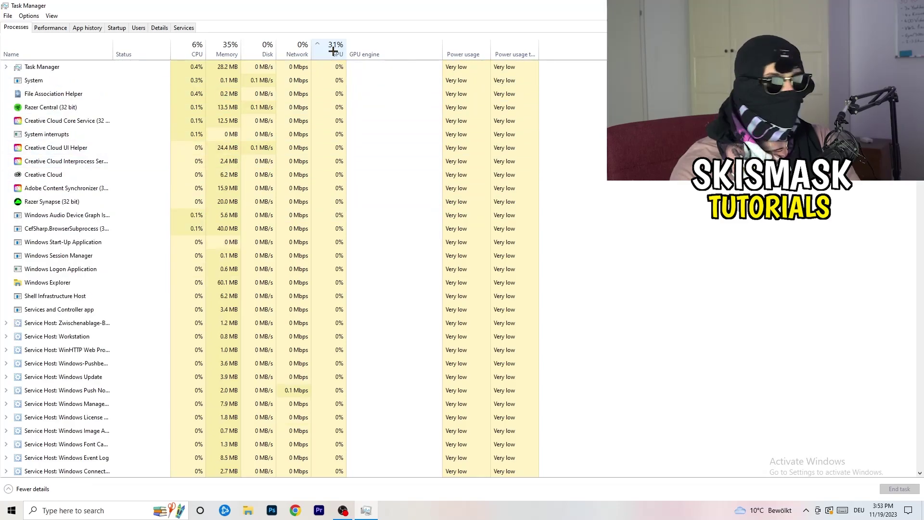
scroll(335, 116, "down", 13)
scroll(341, 153, "up", 7)
scroll(342, 153, "up", 6)
scroll(341, 149, "down", 20)
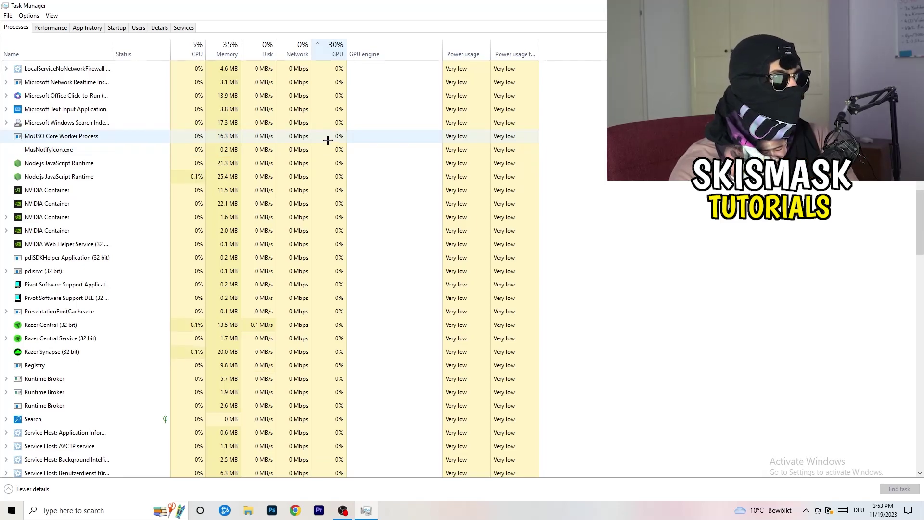
right_click(313, 119)
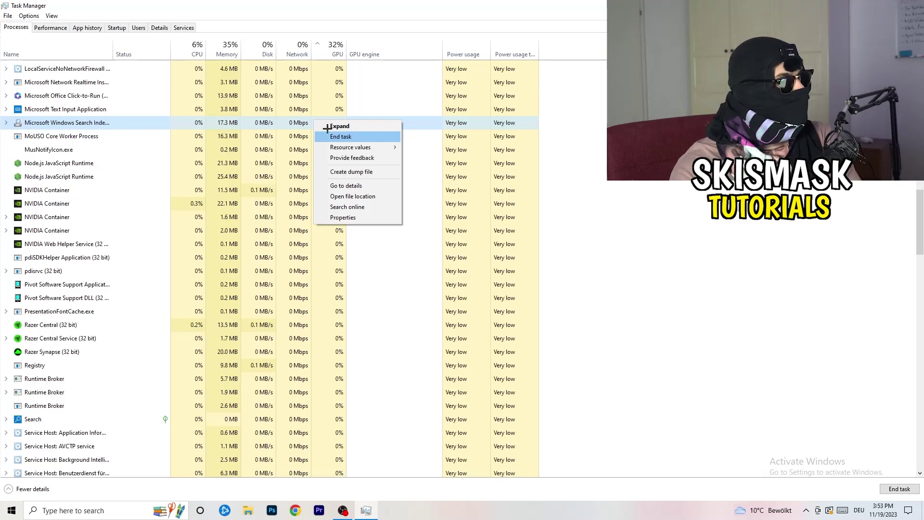
left_click(195, 47)
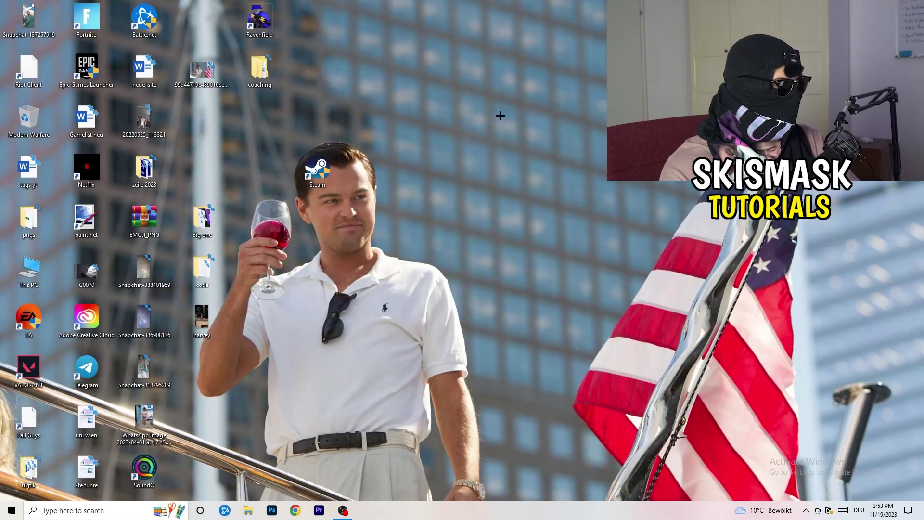
In Settings > Gaming, confirm background recording is off and Game Mode is On, then return home.
left_click(2, 516)
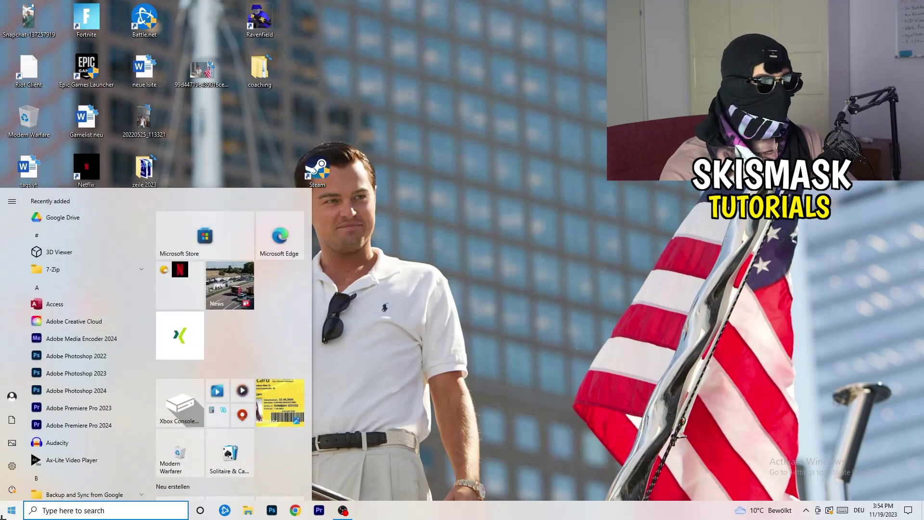
left_click(12, 466)
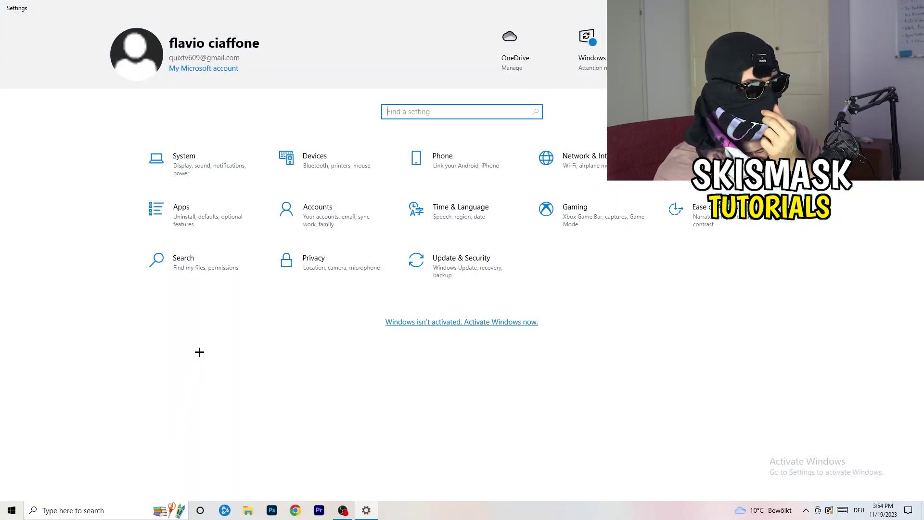
left_click(567, 212)
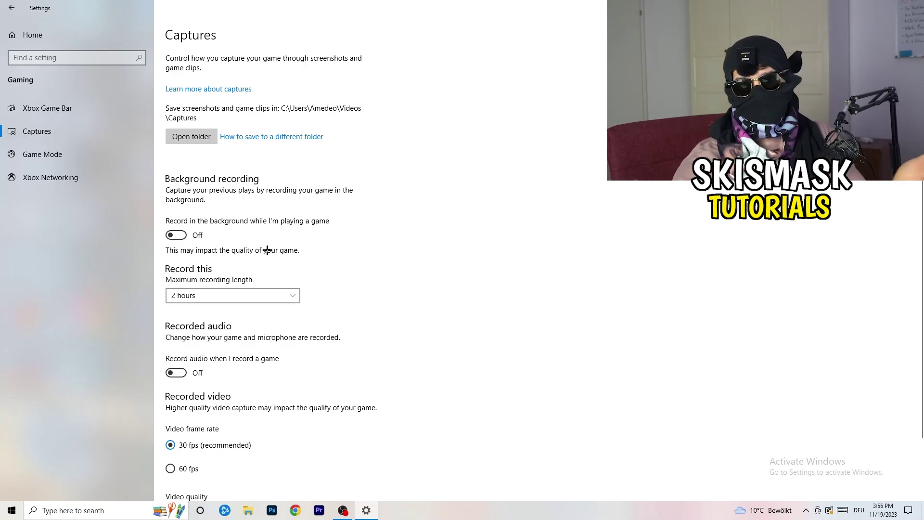
scroll(267, 250, "down", 3)
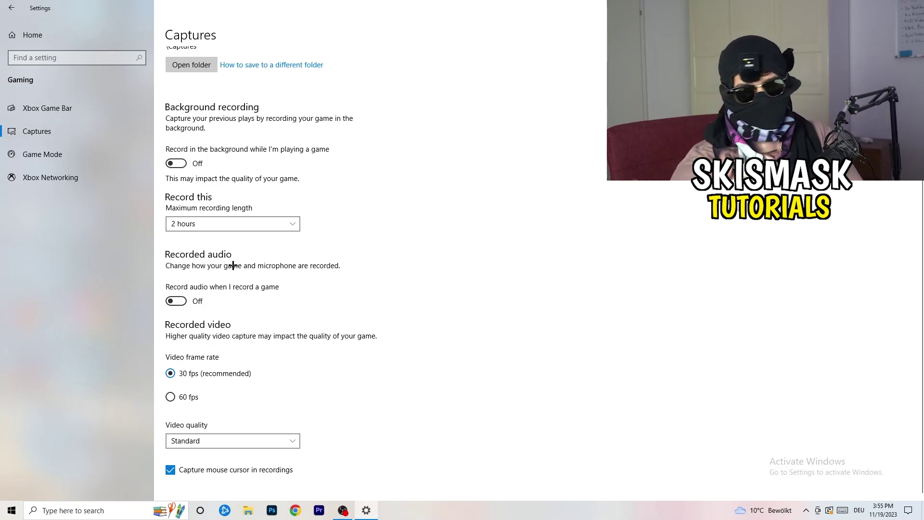
left_click(63, 154)
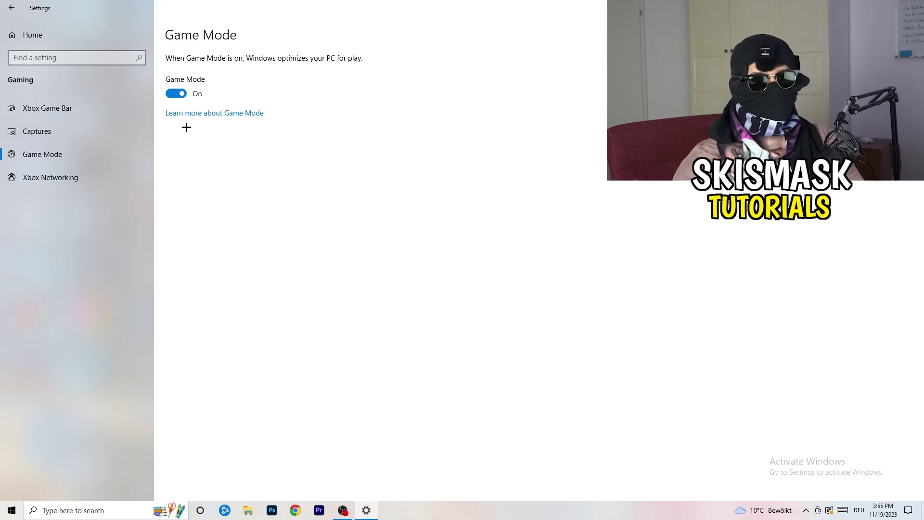
left_click(12, 8)
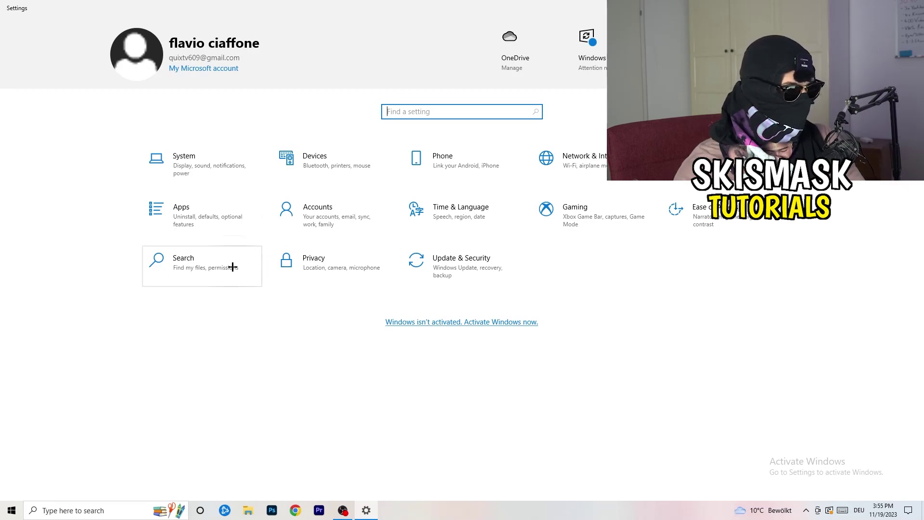
View Windows Update showing the 2023-11 cumulative update pending restart, then return to Settings home.
left_click(487, 264)
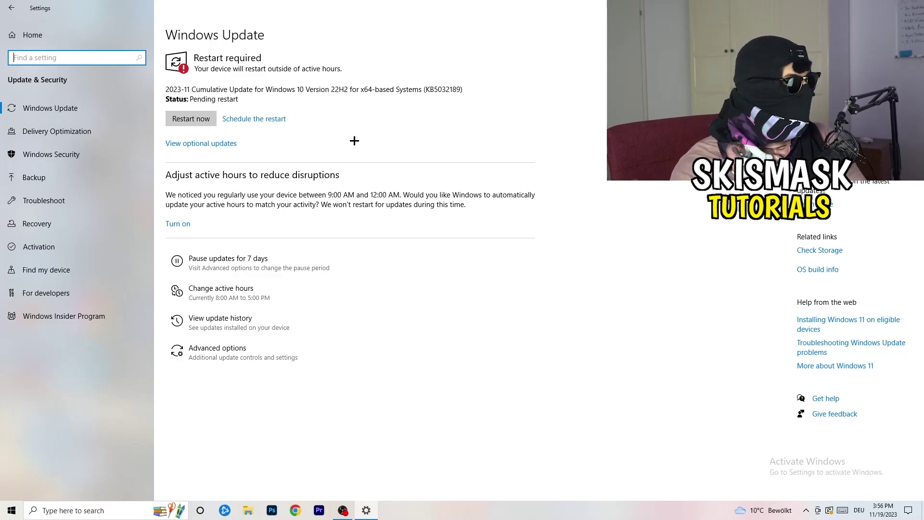
key("super+Down")
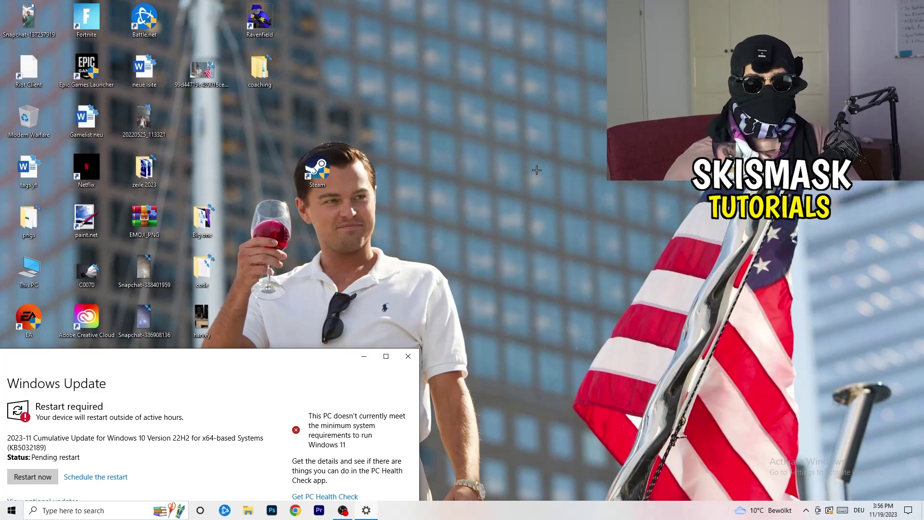
left_click(385, 356)
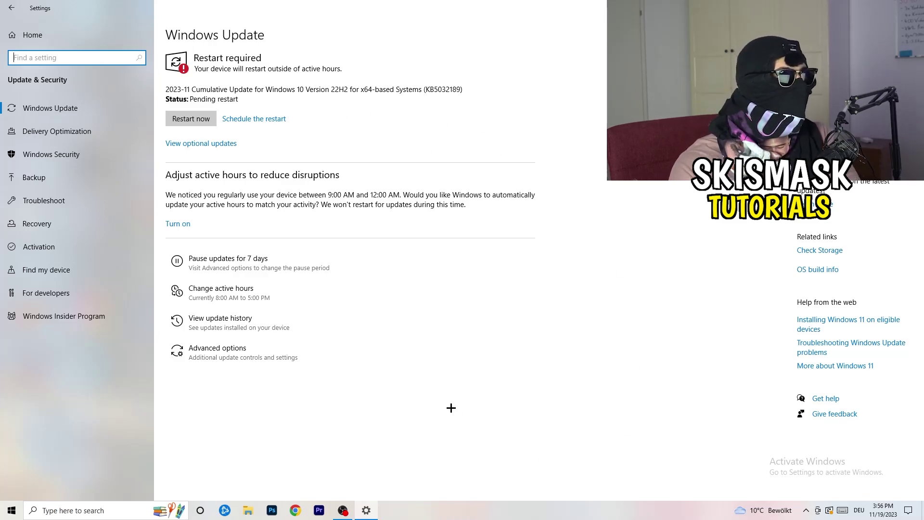
left_click(11, 8)
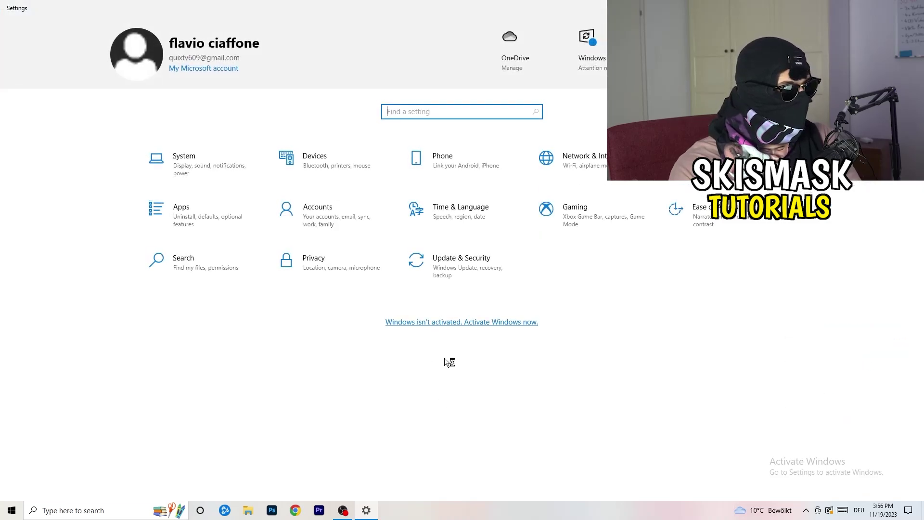
In Display settings, confirm the scaling is 100% without changing it.
left_click(204, 176)
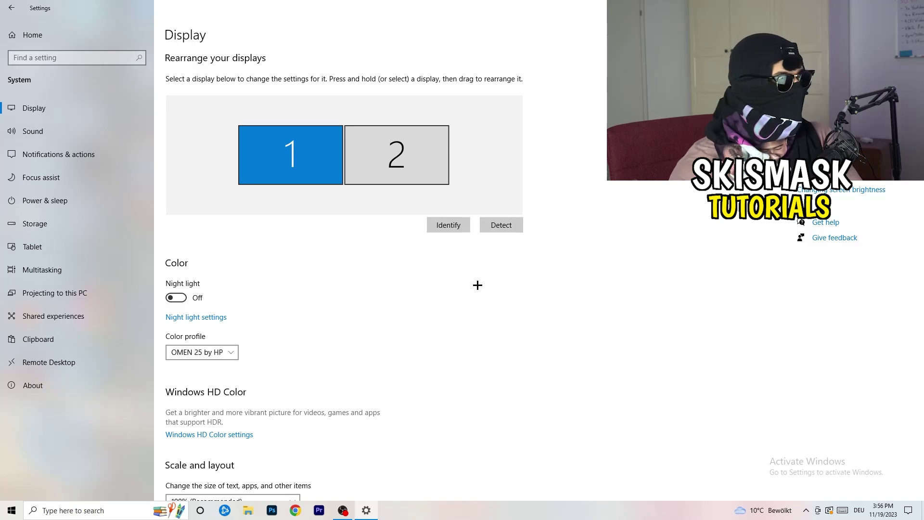
scroll(342, 237, "down", 5)
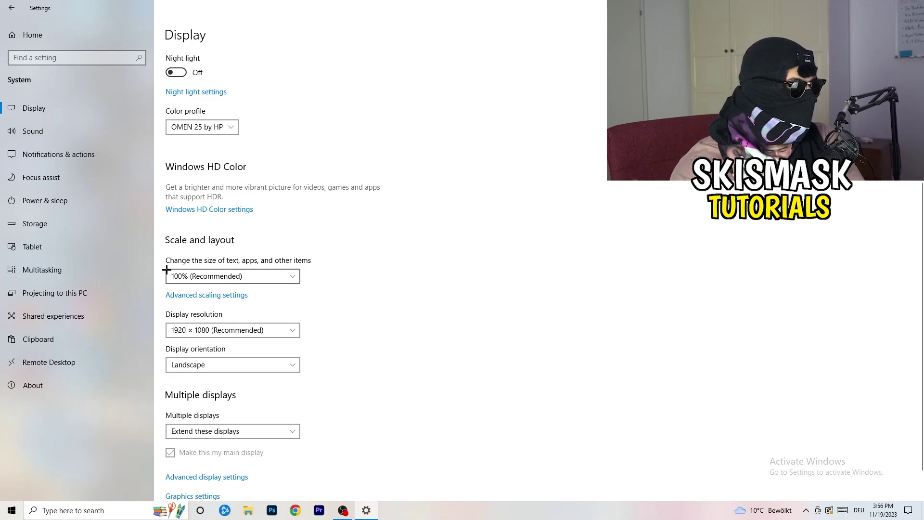
left_click(288, 276)
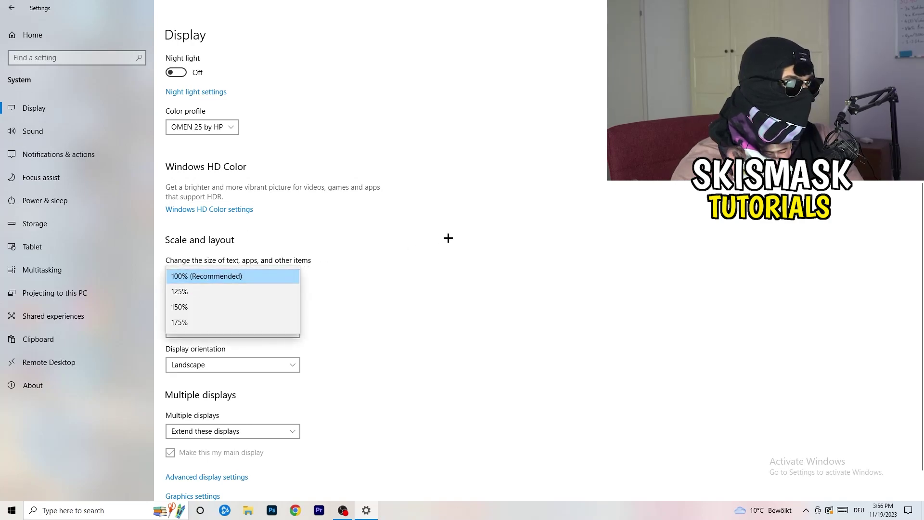
left_click(446, 239)
Confirm the resolution is 1920 × 1080, then move to Power & sleep settings.
scroll(221, 261, "down", 1)
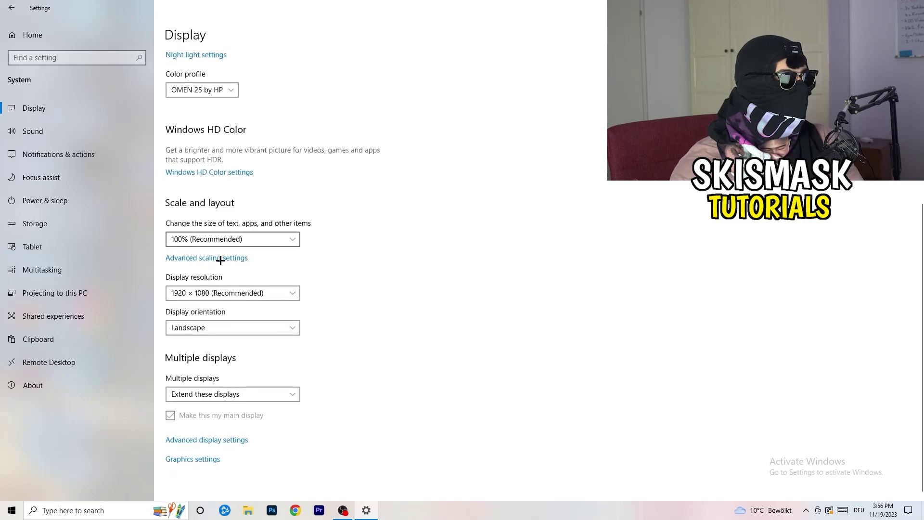
left_click(255, 293)
left_click(451, 258)
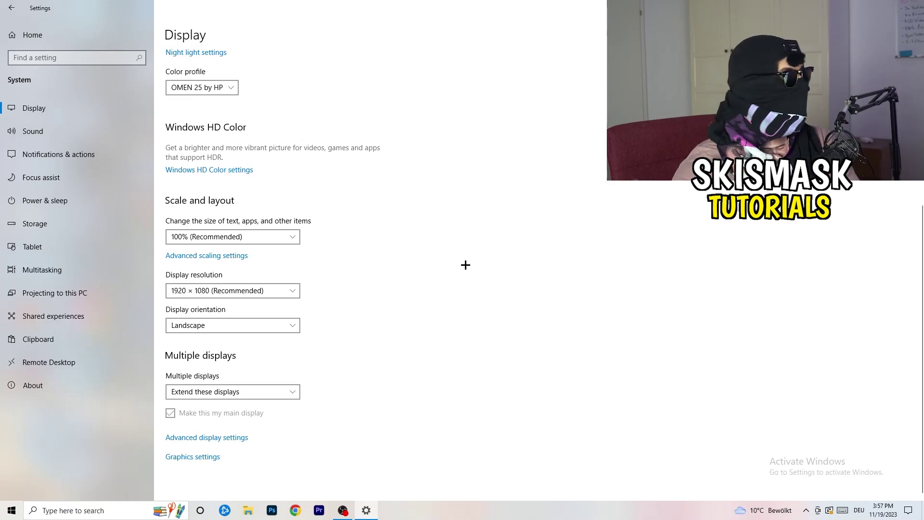
left_click(65, 204)
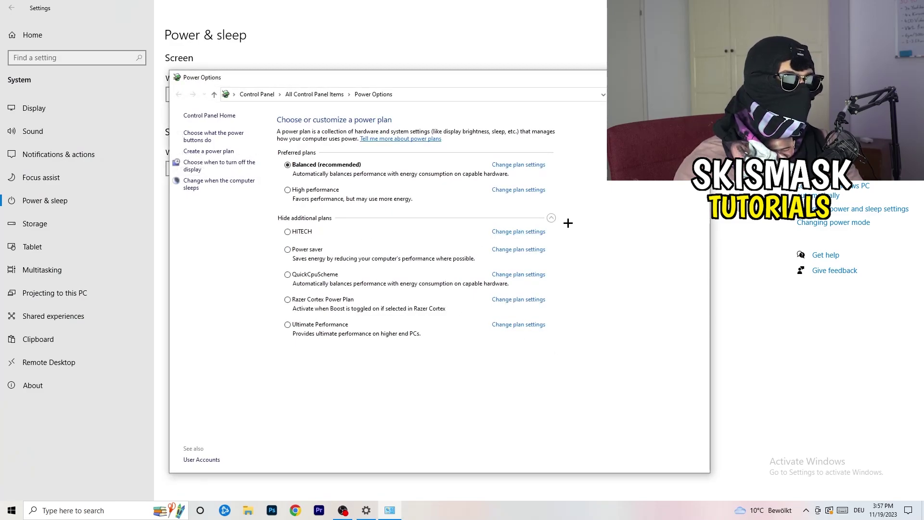
Collapse and re-expand the additional power plans, keep Balanced, and close Power Options.
left_click(552, 218)
left_click(551, 218)
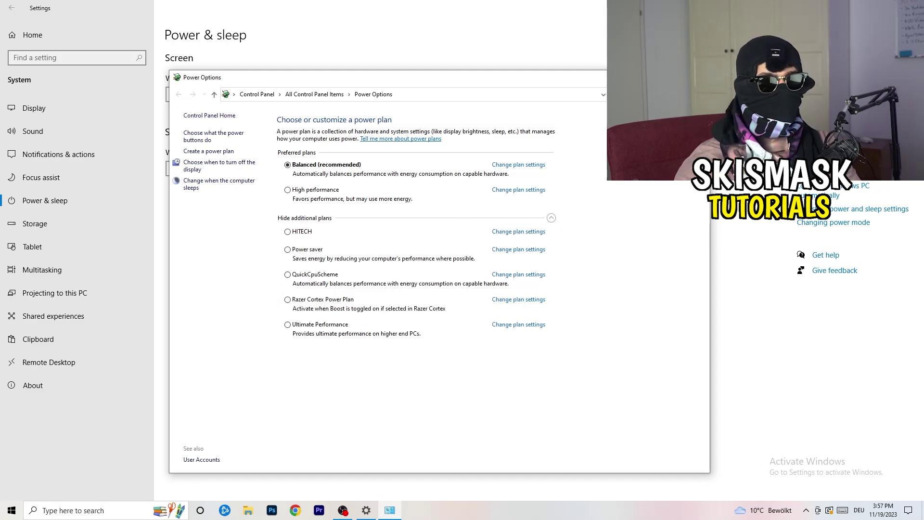
left_click(698, 77)
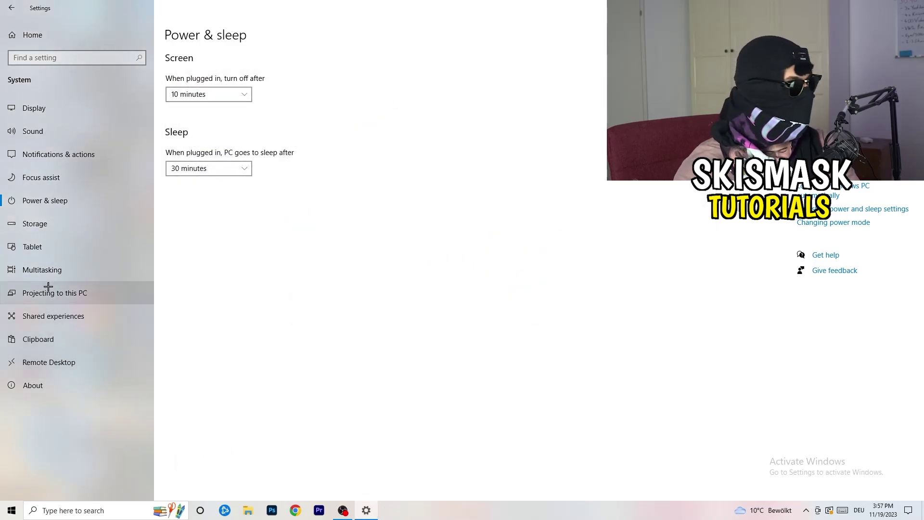
Review drive usage and the weekly Storage Sense schedule, then close Settings with Alt+F4.
left_click(56, 224)
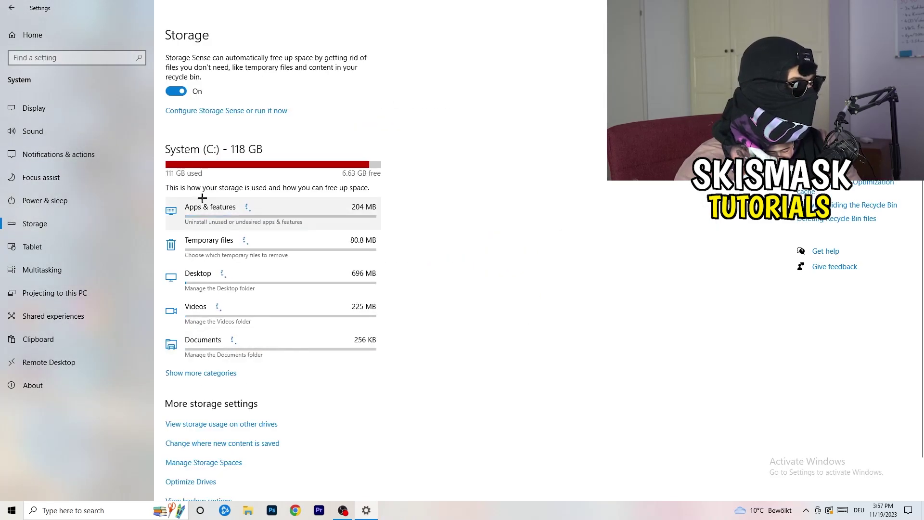
left_click(206, 111)
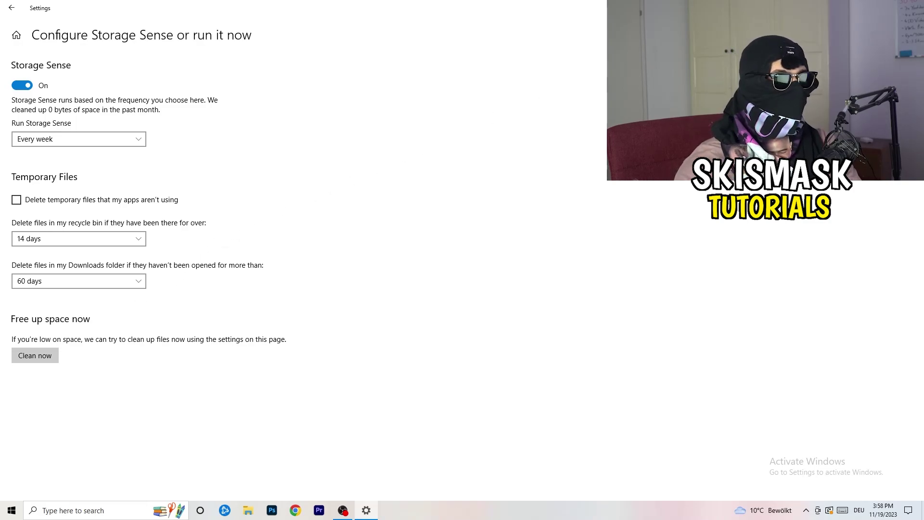
key("alt+F4")
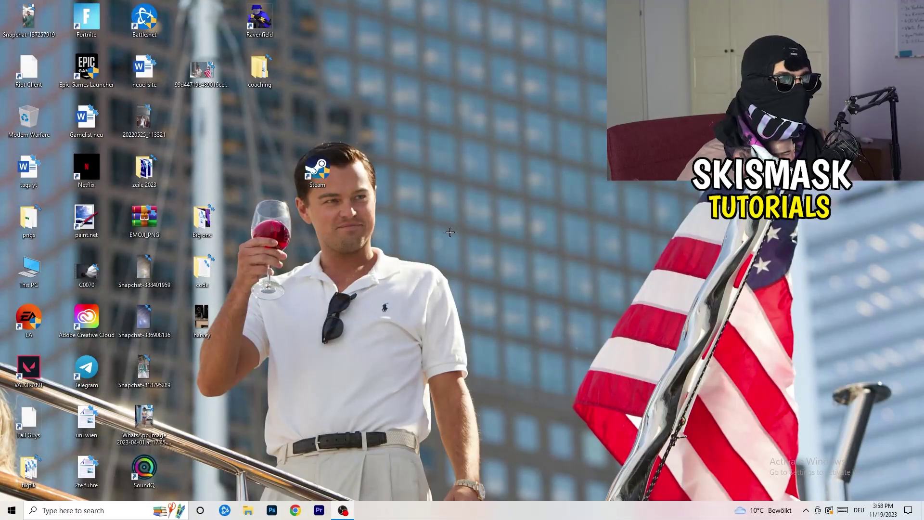